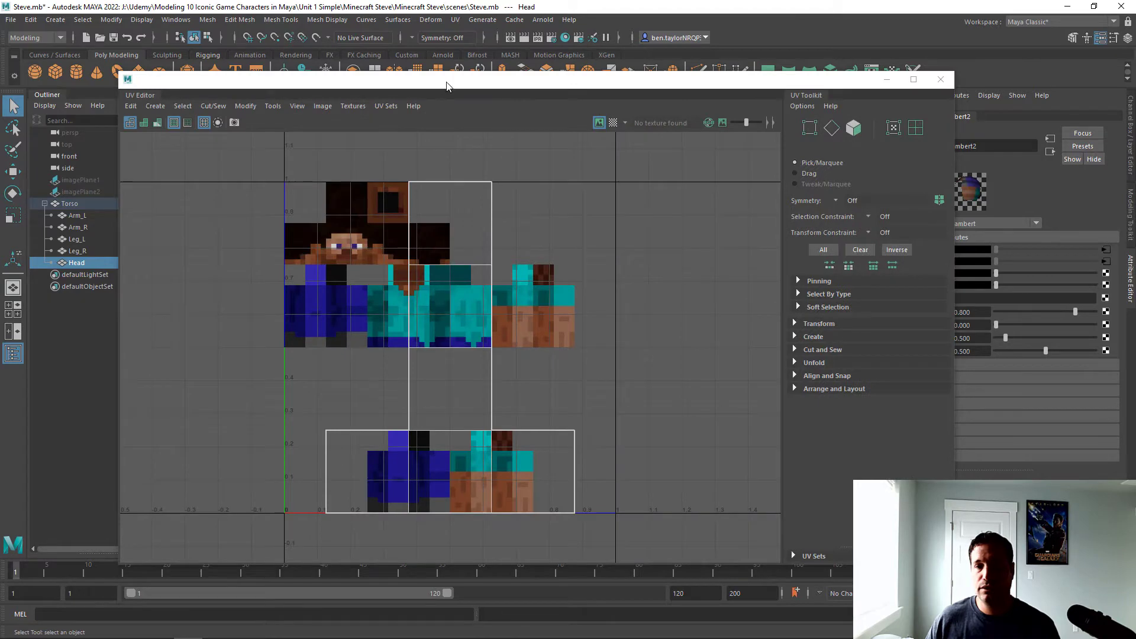
Dock the UV Editor and UV Toolkit beside a widened perspective viewport, and hide the Outliner
drag(452, 81, 507, 181)
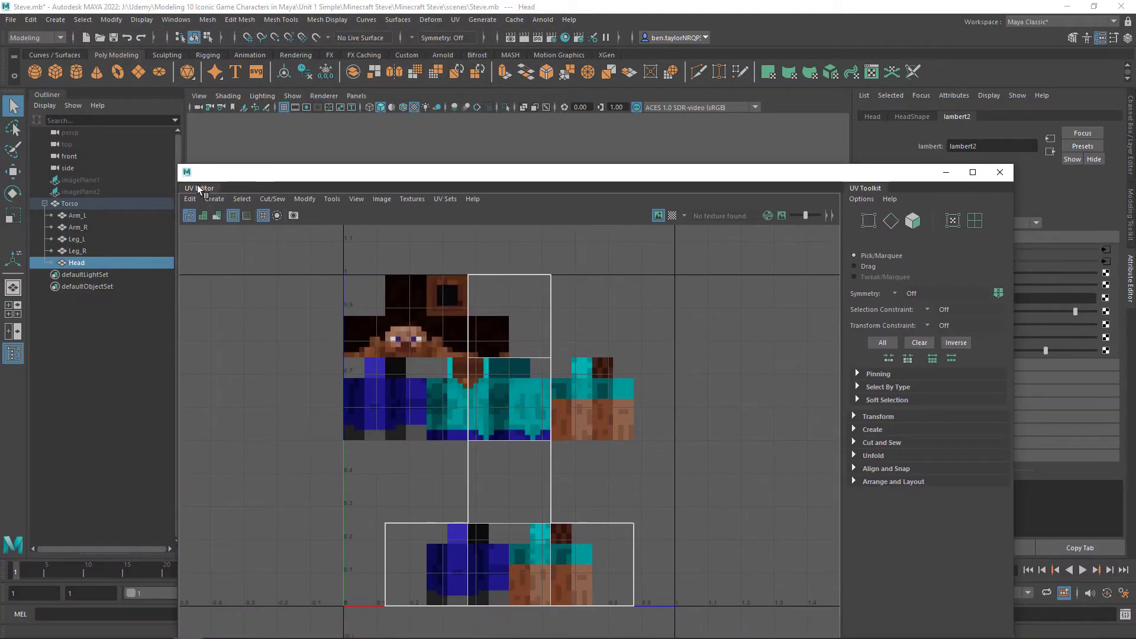
drag(202, 190, 27, 189)
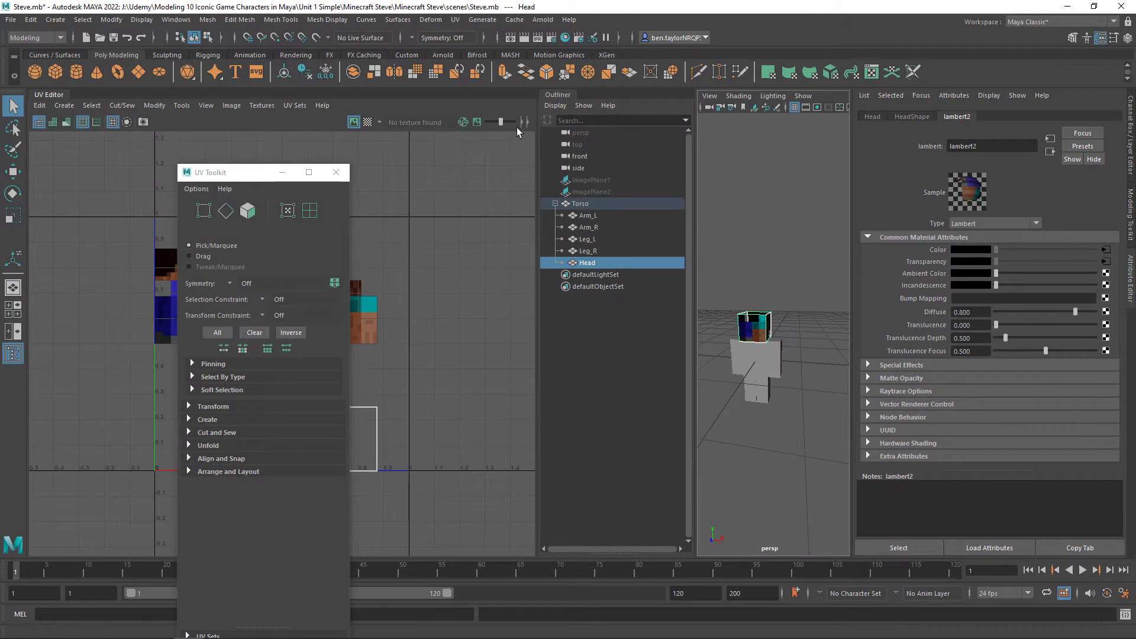
click(14, 353)
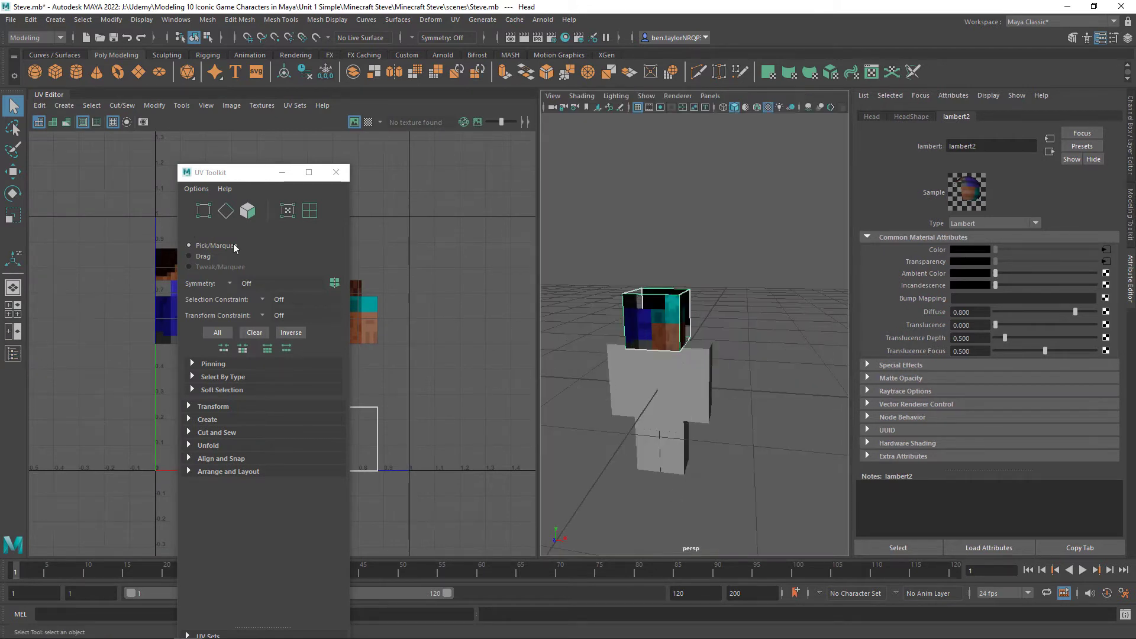
drag(186, 172, 538, 171)
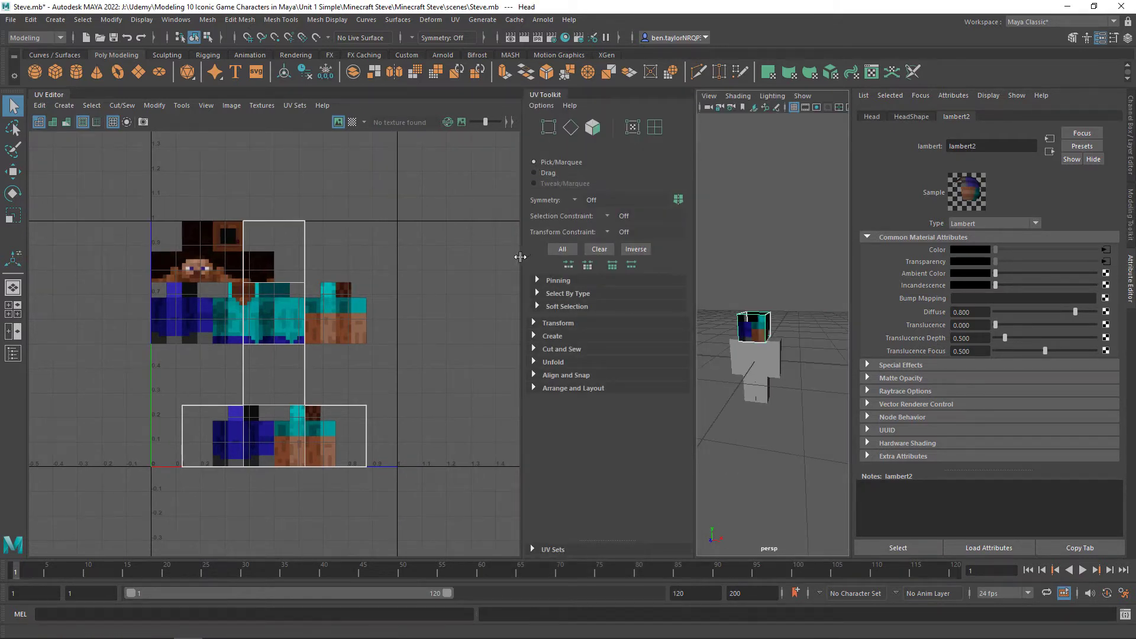
drag(522, 257, 403, 258)
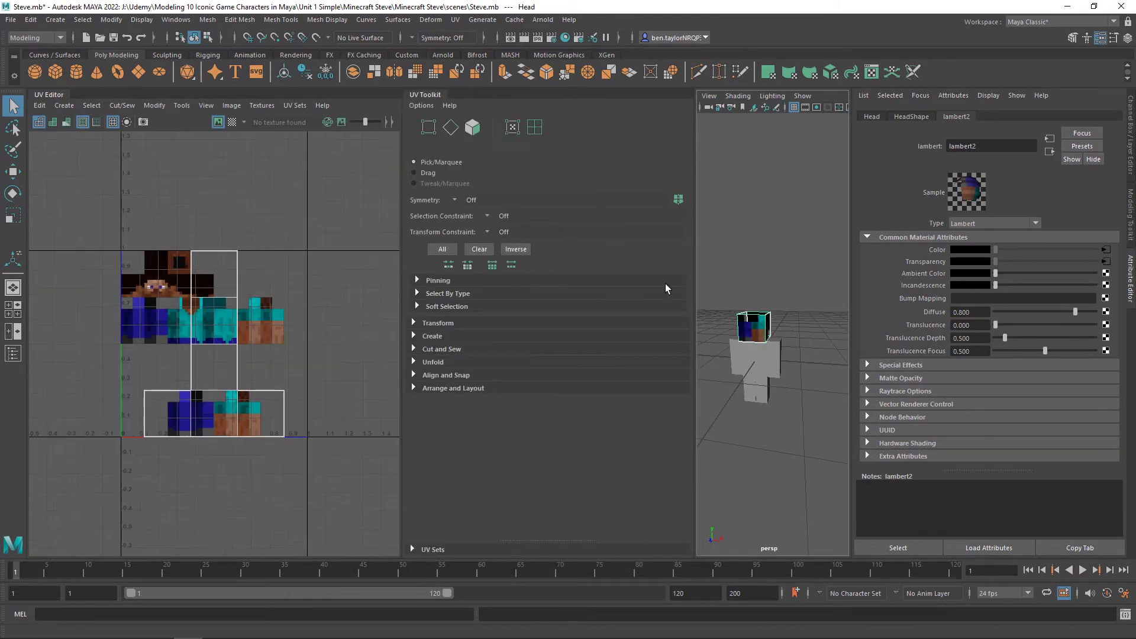
drag(695, 275, 492, 313)
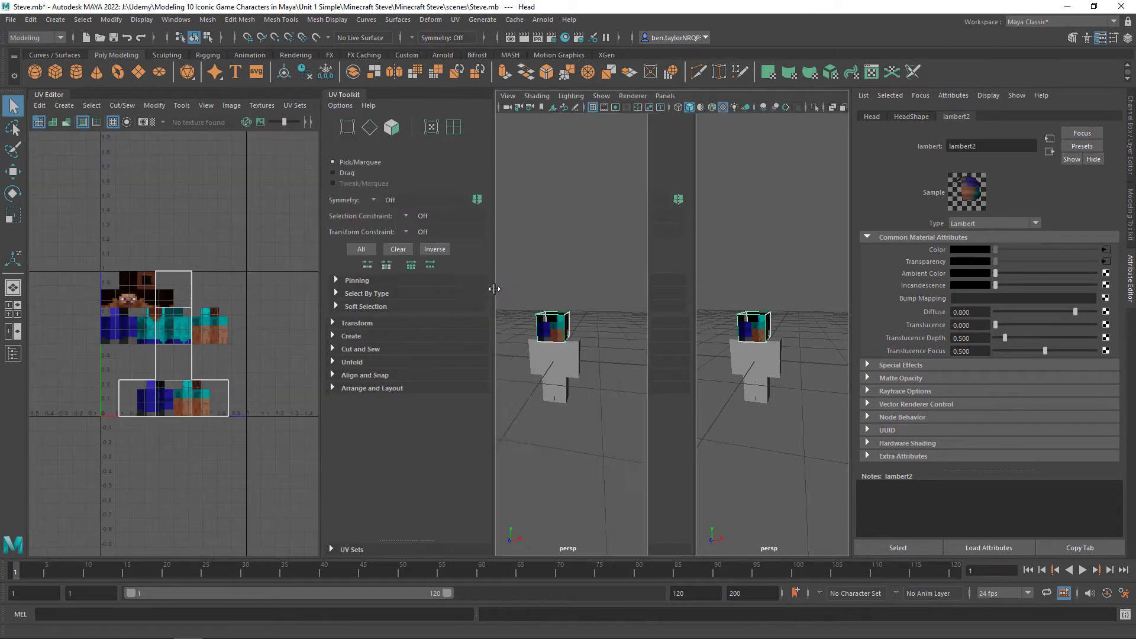
Apply a planar UV projection to the front face of the head
scroll(218, 297, up, 1)
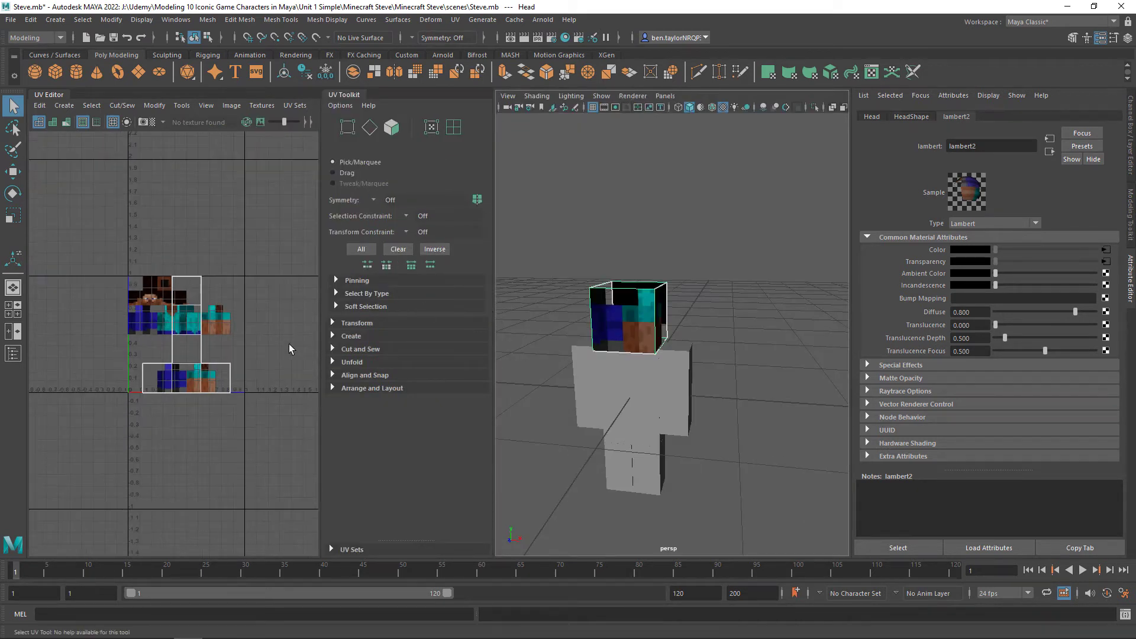
scroll(179, 327, up, 2)
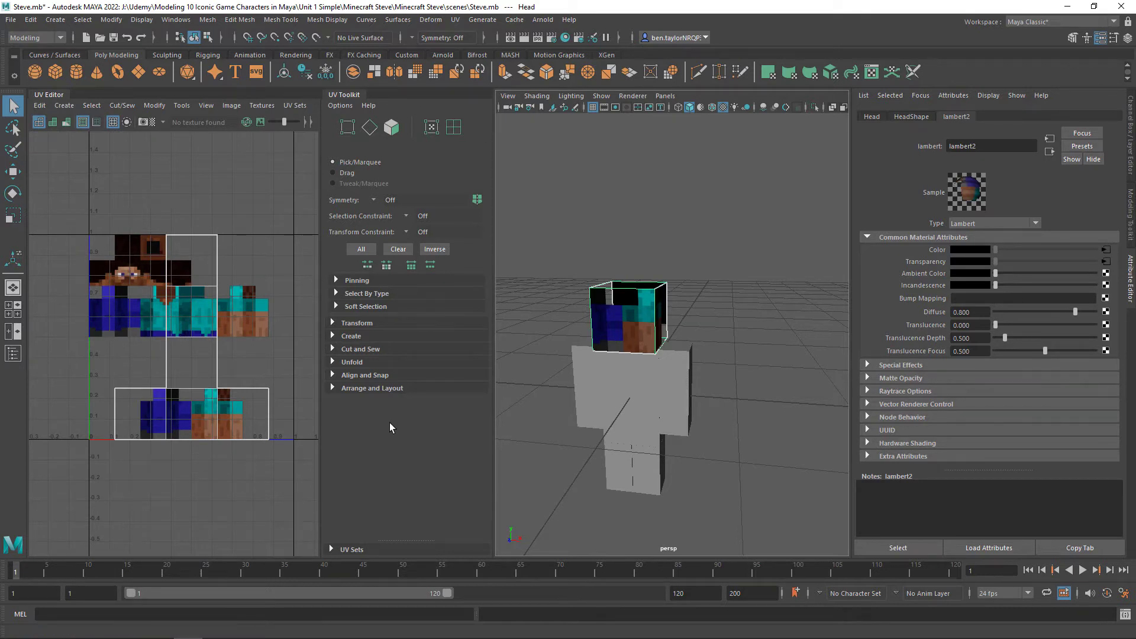
scroll(300, 422, up, 3)
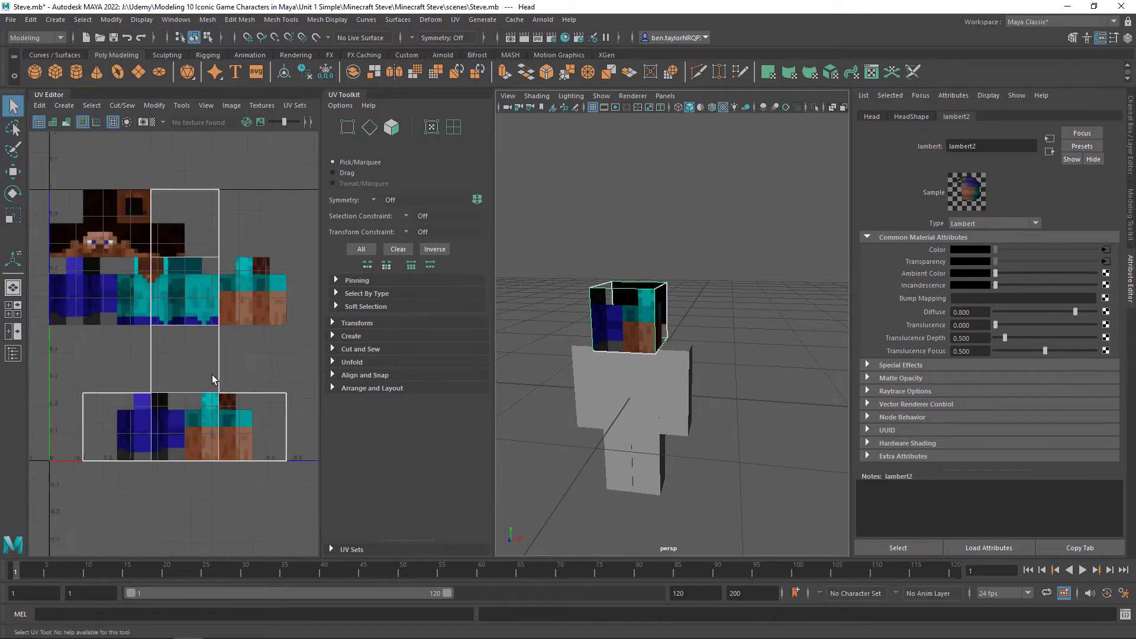
scroll(134, 250, up, 3)
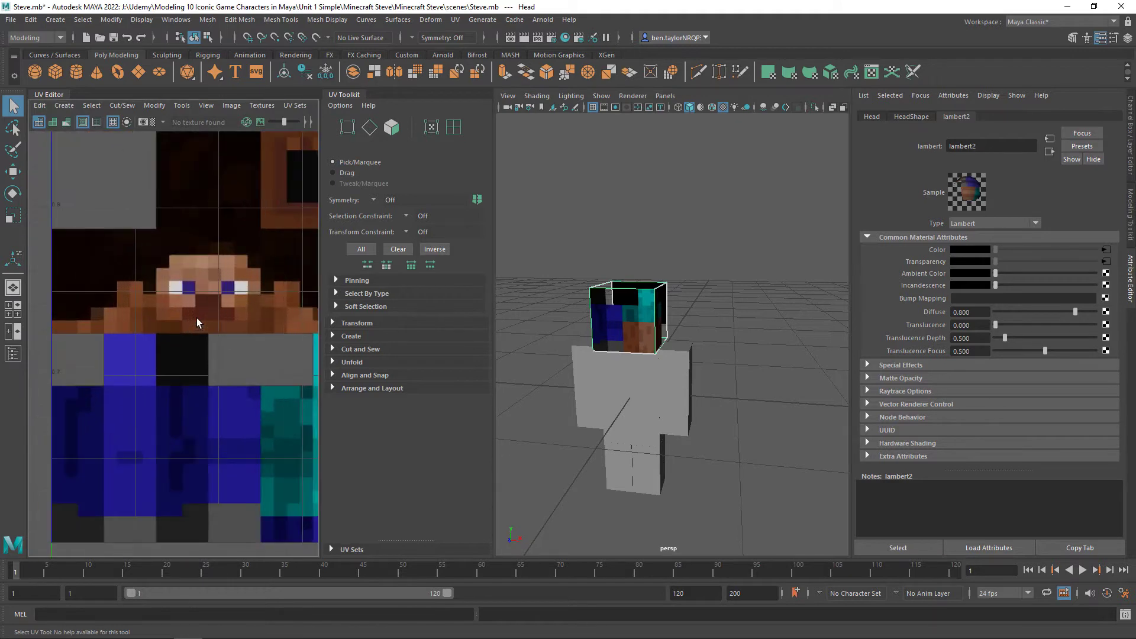
scroll(109, 268, up, 2)
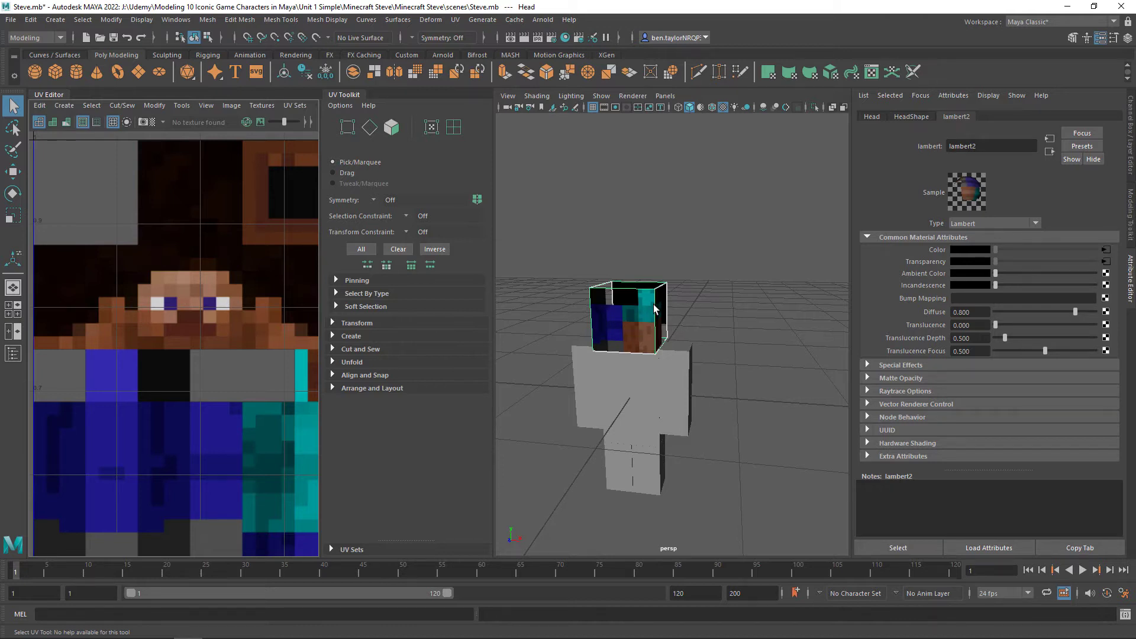
right_click(701, 269)
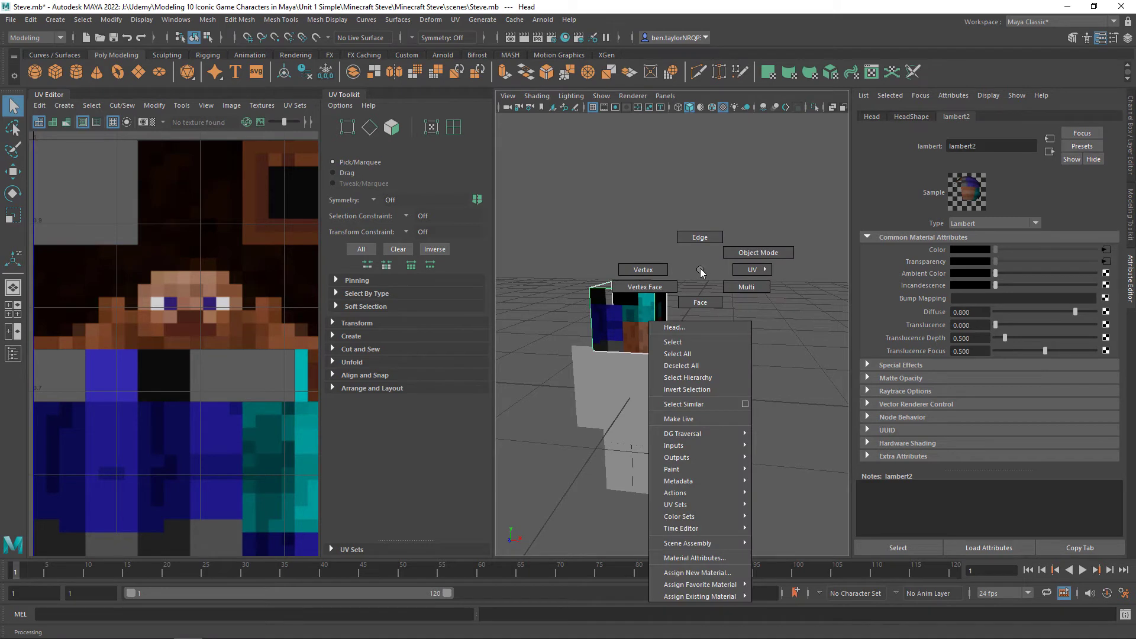
click(704, 298)
click(616, 299)
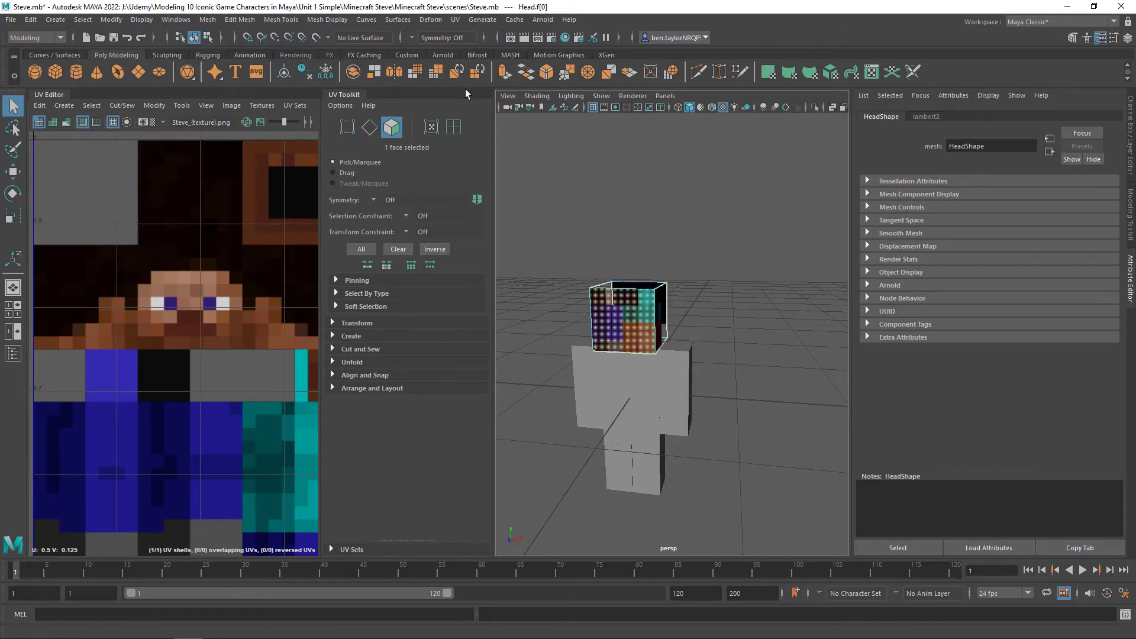
click(64, 106)
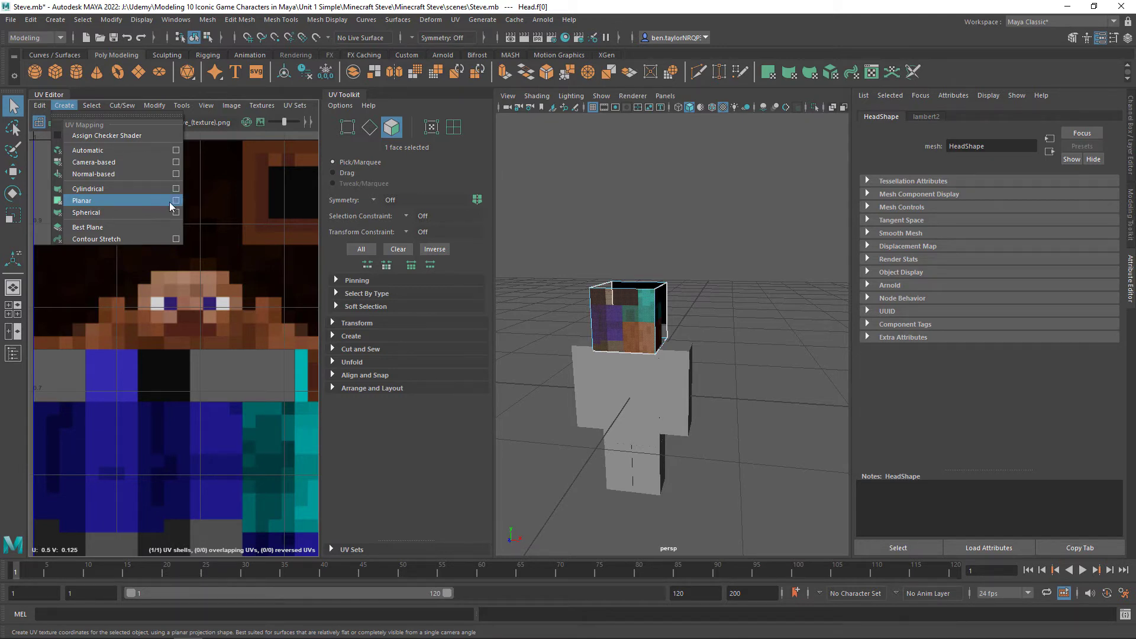
click(121, 198)
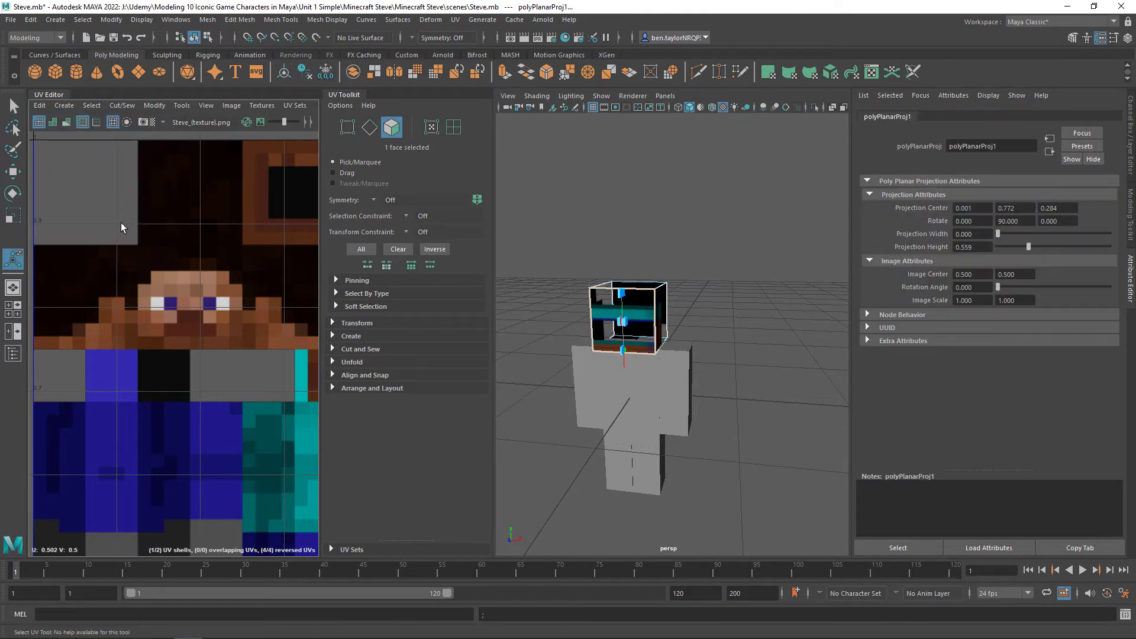
Select the head front face's UV shell, stretch it horizontally out of its thin line, and scale it down to a rough square
scroll(232, 339, down, 5)
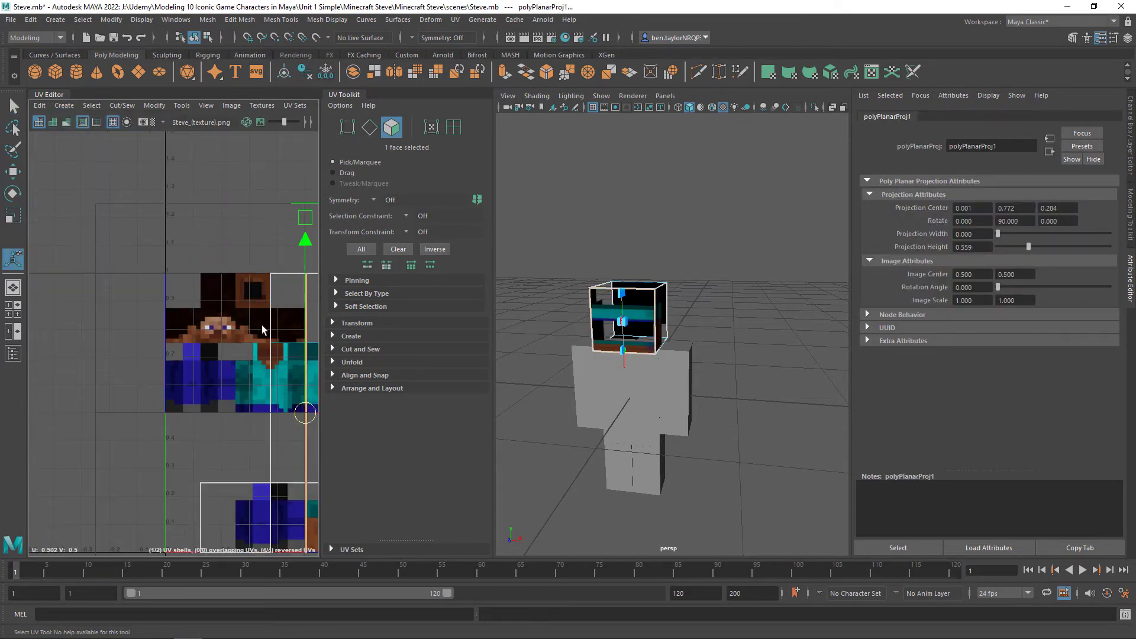
alt+middle_drag(261, 310, 153, 249)
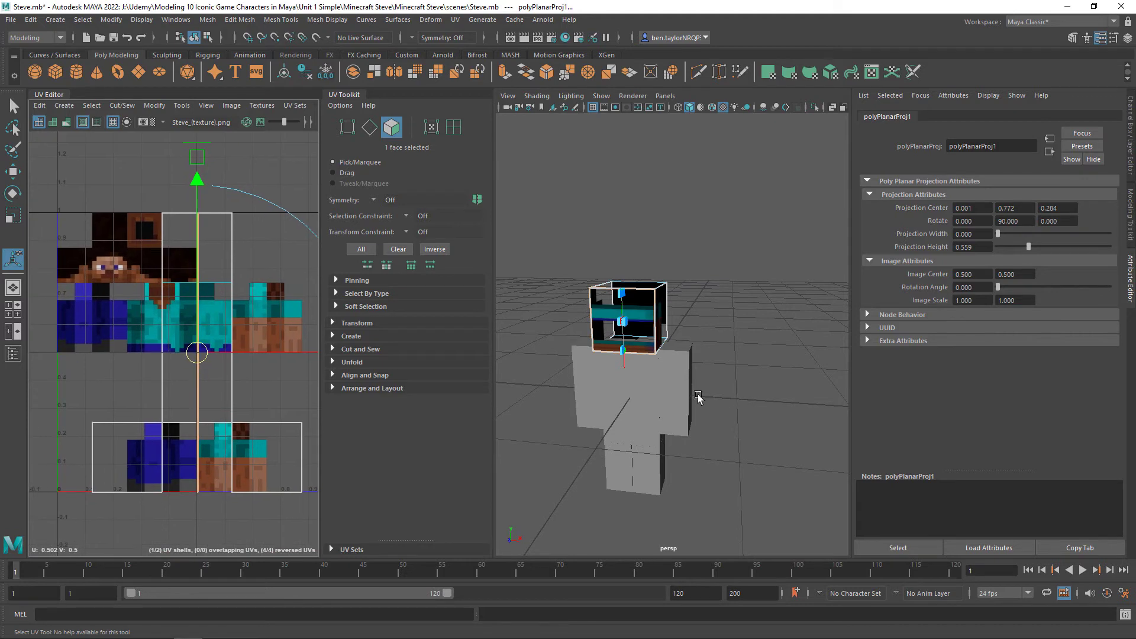
right_drag(702, 290, 733, 325)
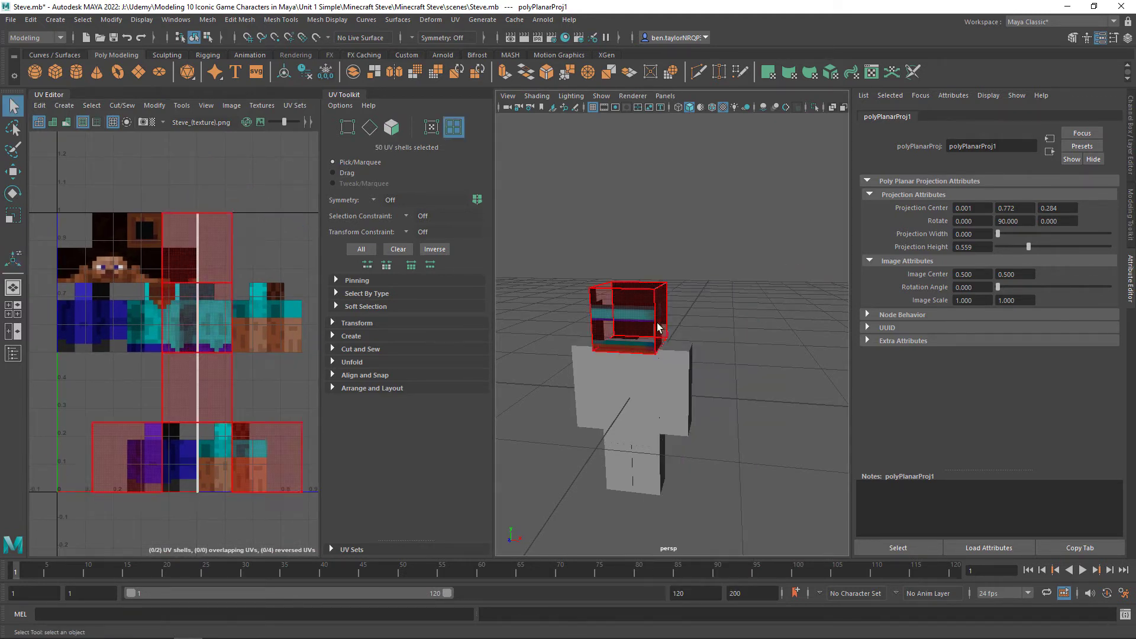
click(625, 314)
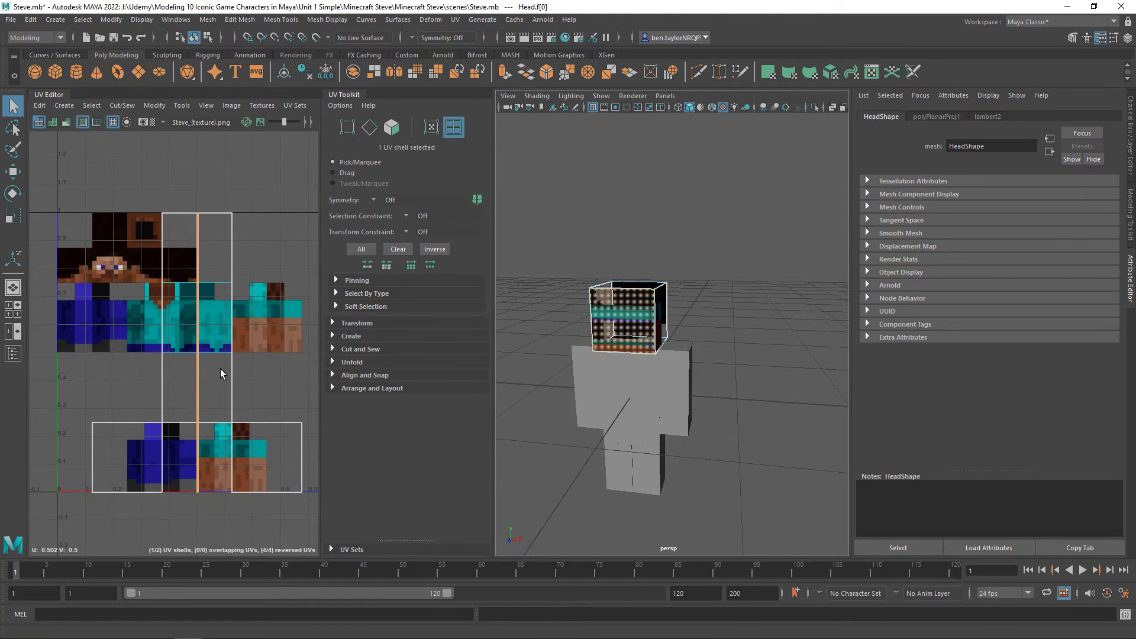
key(r)
drag(509, 388, 980, 367)
drag(251, 353, 711, 428)
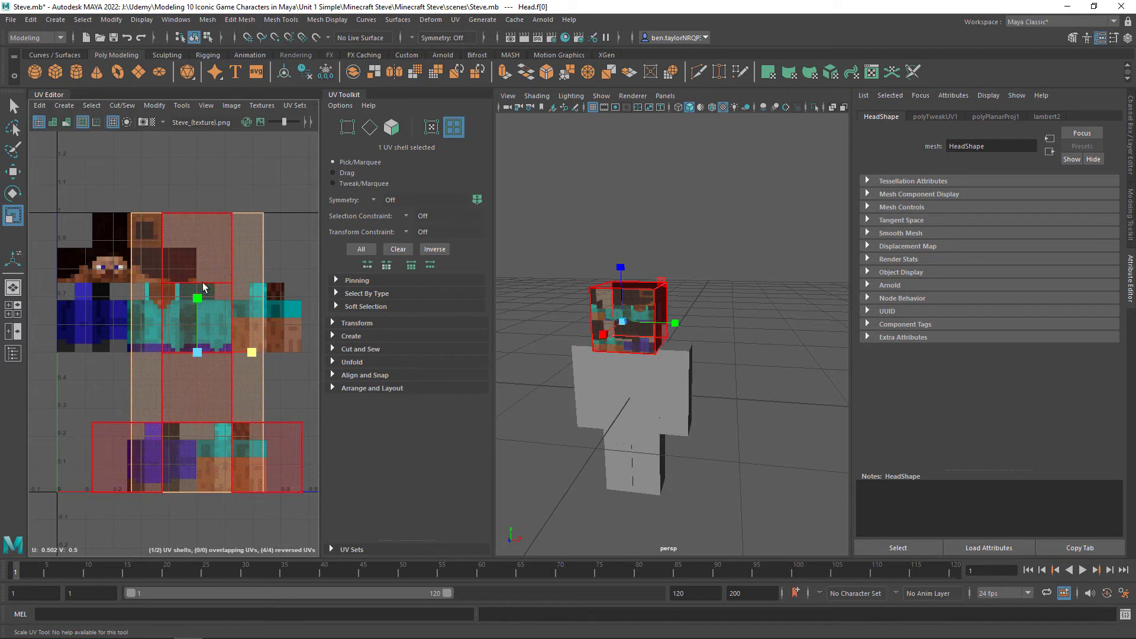
mouse_move(198, 299)
mouse_down()
mouse_move(204, 330)
mouse_move(202, 305)
mouse_up()
drag(251, 353, 244, 356)
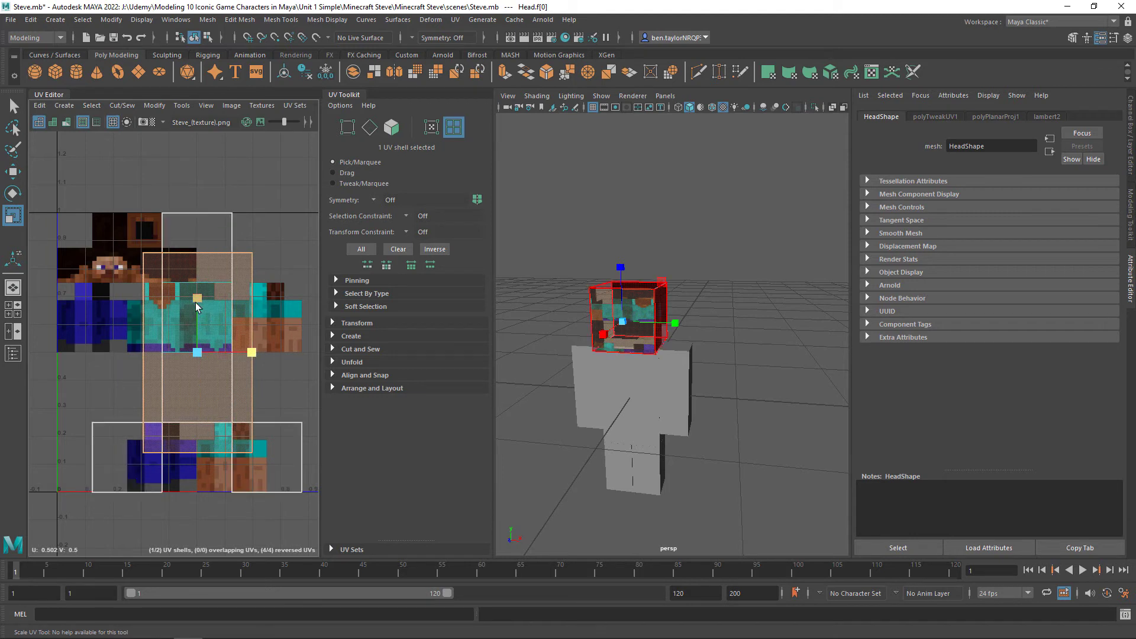
Move the front face's UV shell onto Steve's face in the texture and shrink it to roughly the face area
drag(197, 298, 130, 255)
key(w)
scroll(126, 288, up, 5)
key(r)
drag(99, 192, 103, 235)
scroll(101, 261, up, 2)
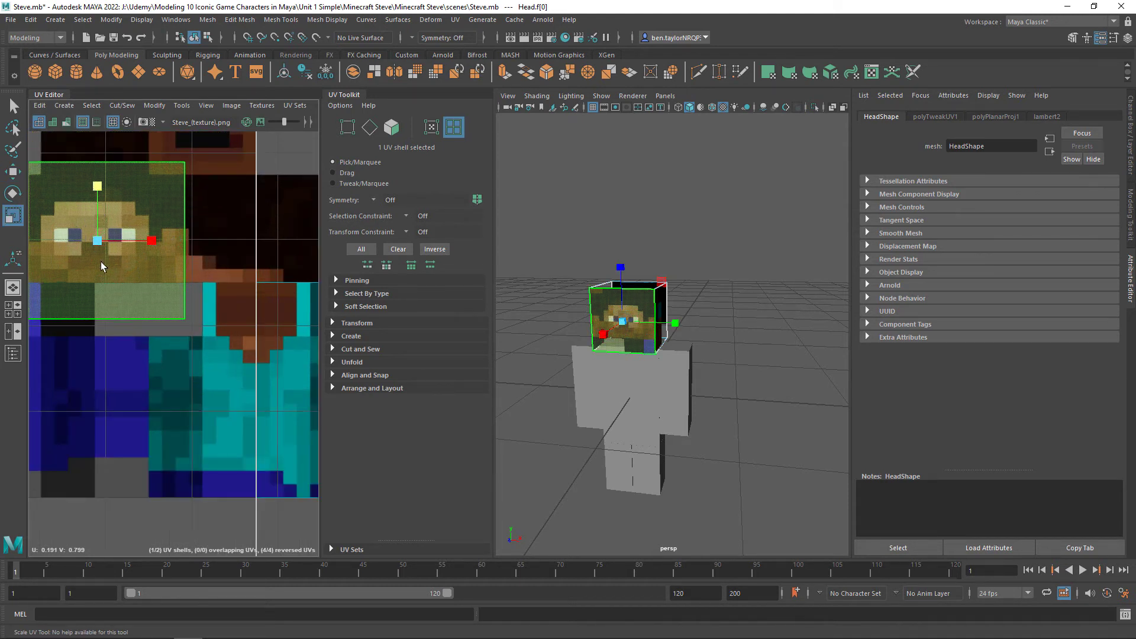
Reposition and scale the front face's UV shell to frame the eyes, mouth and hairline of the face texture, and deselect it
alt+middle_drag(135, 247, 200, 314)
drag(214, 309, 204, 309)
click(163, 255)
mouse_move(163, 258)
mouse_down()
mouse_move(161, 274)
mouse_move(163, 239)
mouse_up()
key(w)
key(r)
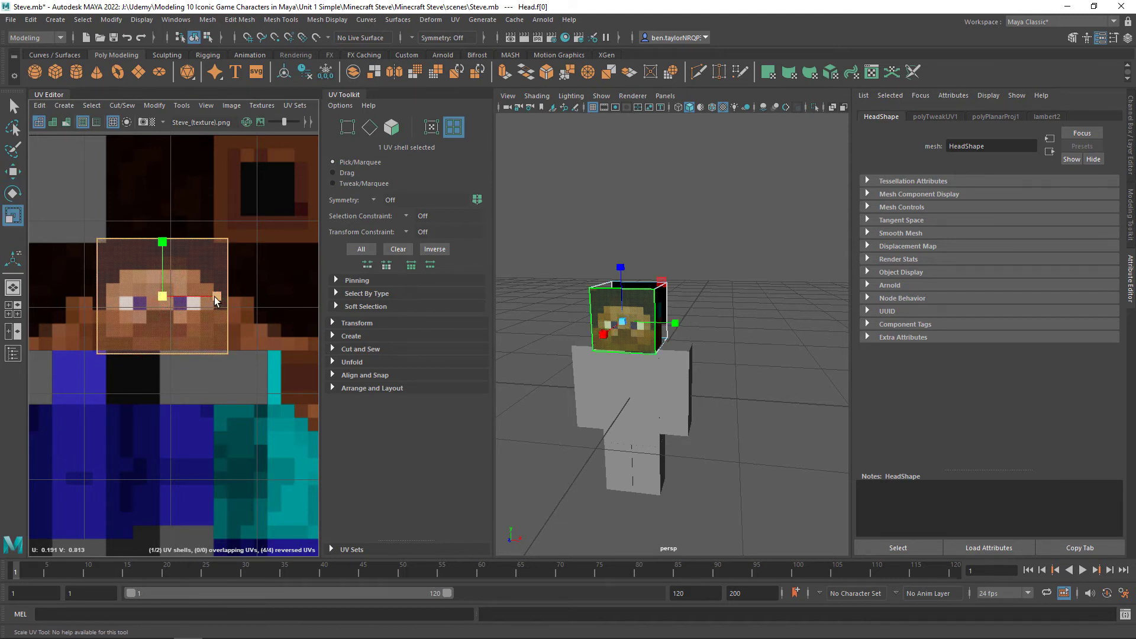
drag(216, 296, 211, 296)
drag(163, 242, 163, 247)
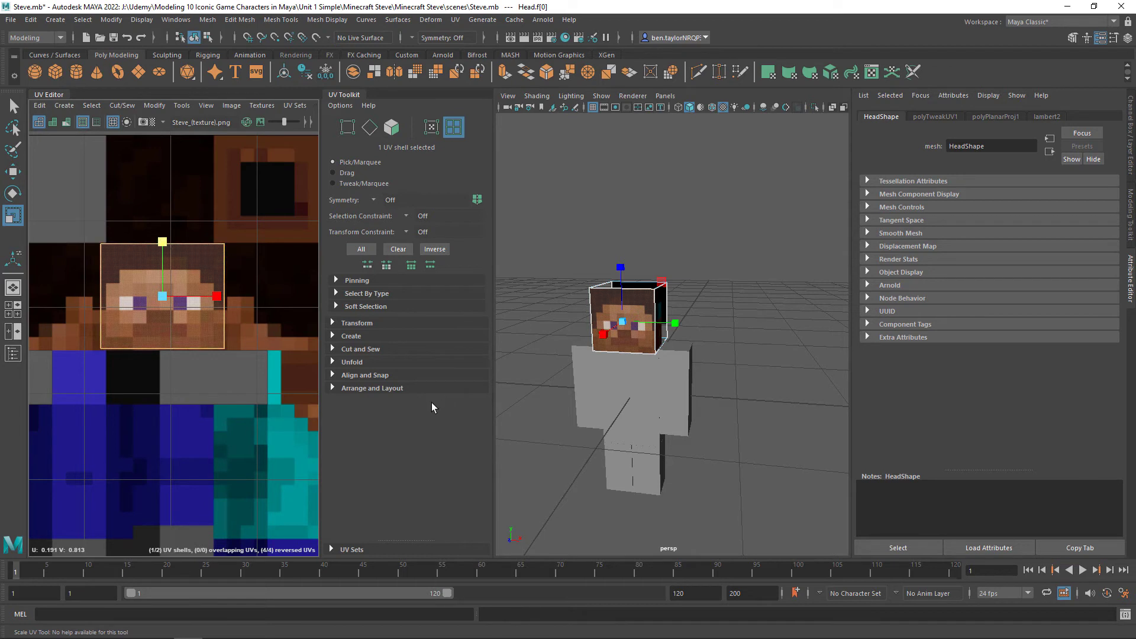
click(733, 264)
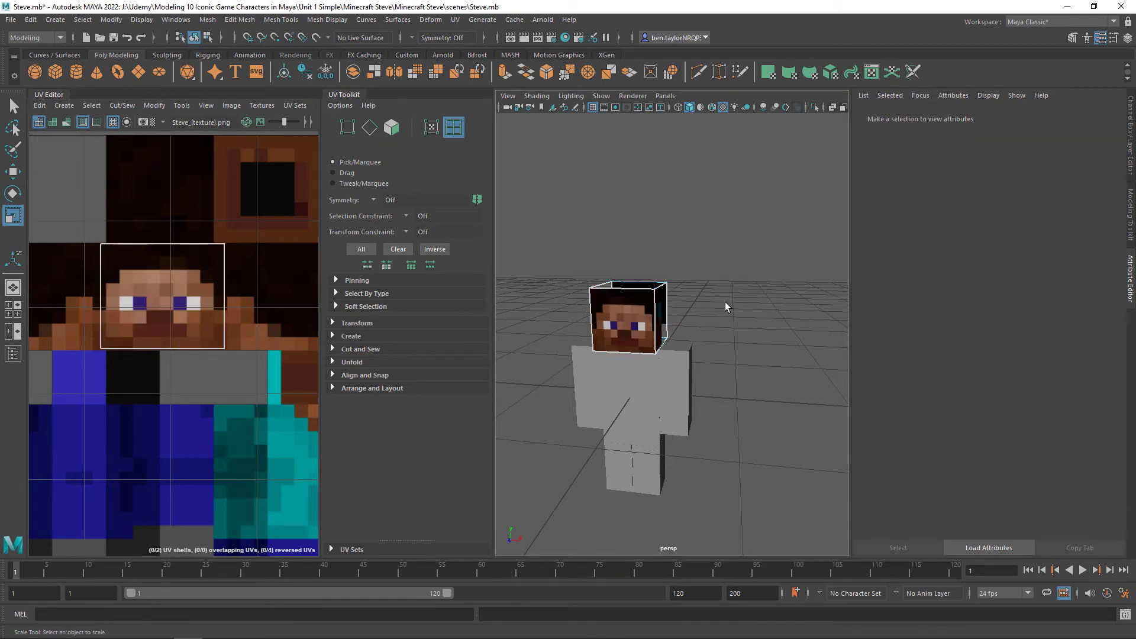
mouse_move(725, 301)
alt+mouse_down()
mouse_move(763, 291)
mouse_move(738, 302)
alt+mouse_up()
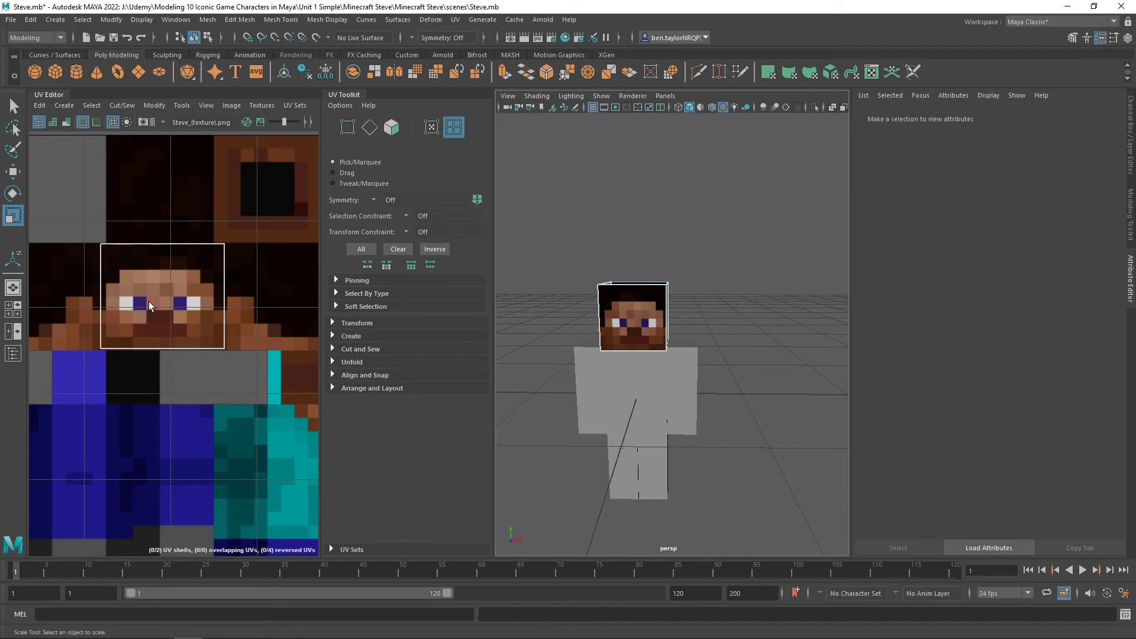
Widen the front face's UV shell slightly beyond both sides of the face texture and check the head from several angles
click(168, 299)
key(w)
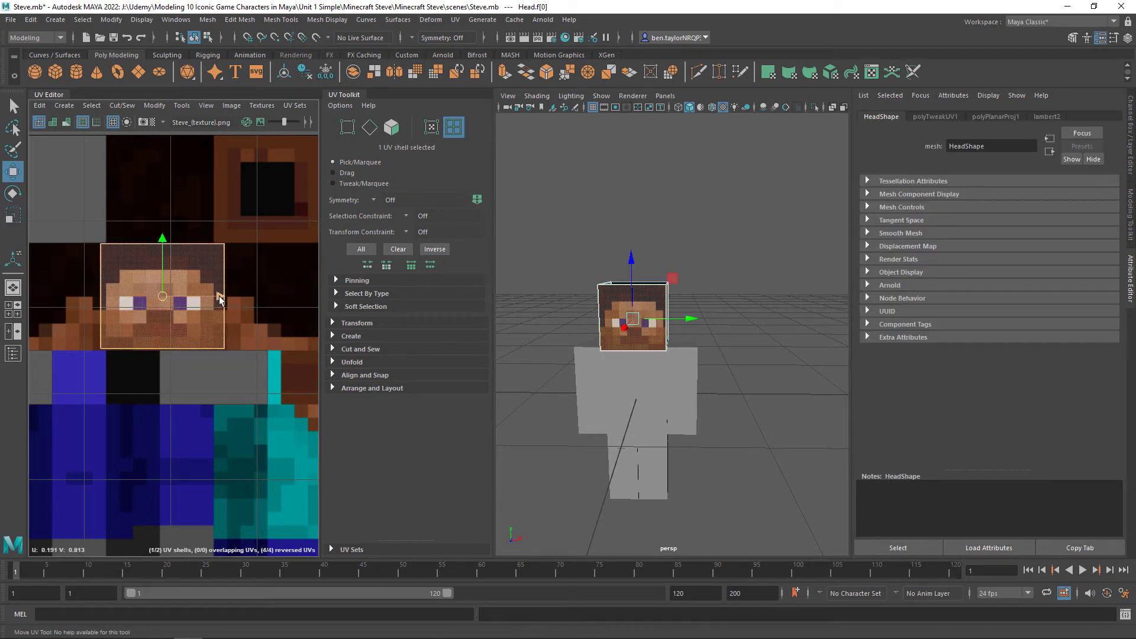
key(r)
drag(220, 301, 222, 300)
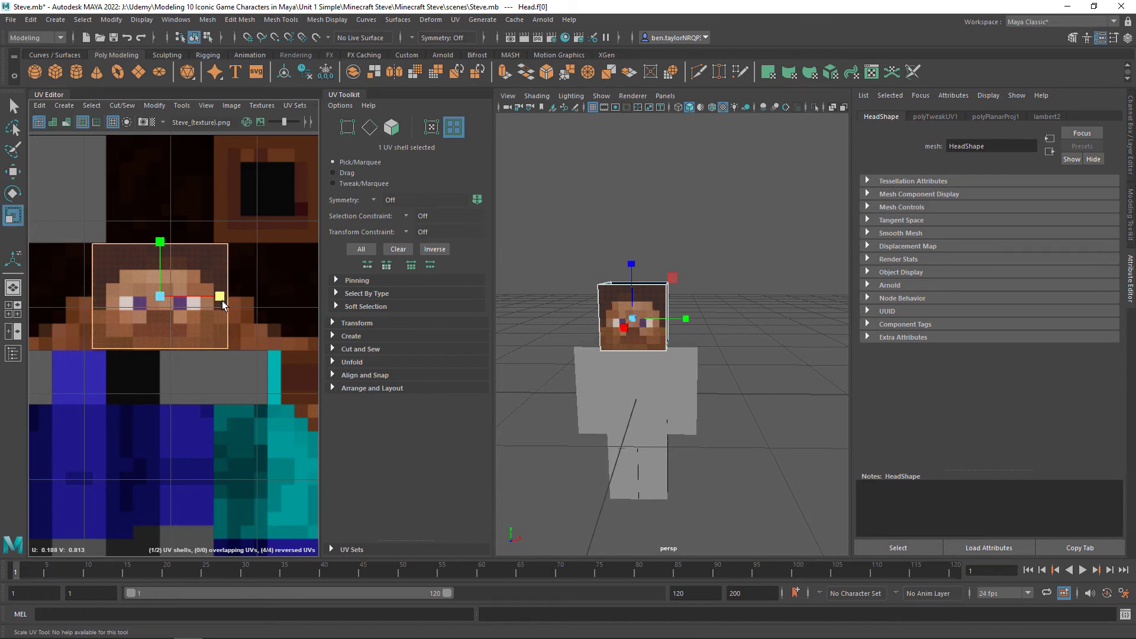
click(733, 241)
scroll(736, 364, up, 5)
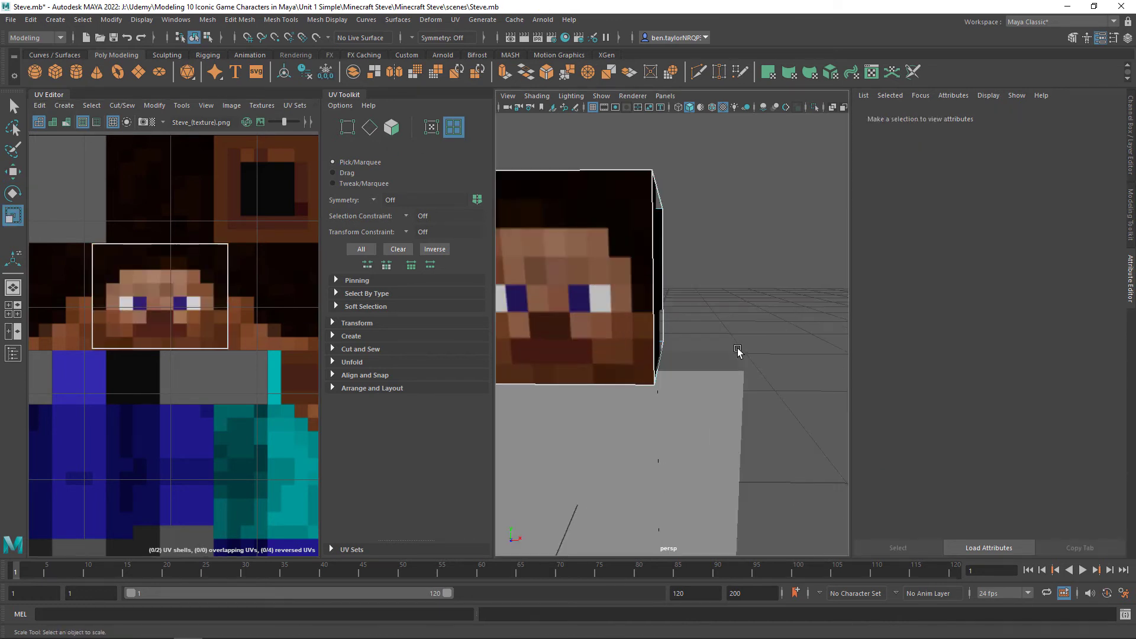
scroll(748, 324, down, 3)
scroll(732, 318, down, 3)
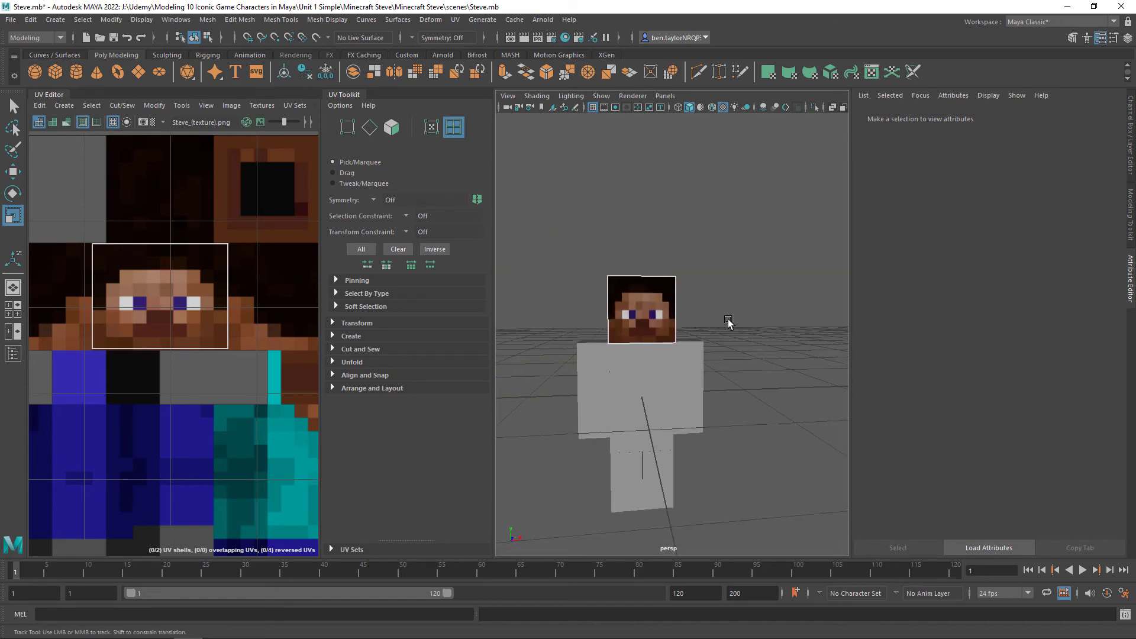
alt+drag(727, 322, 748, 348)
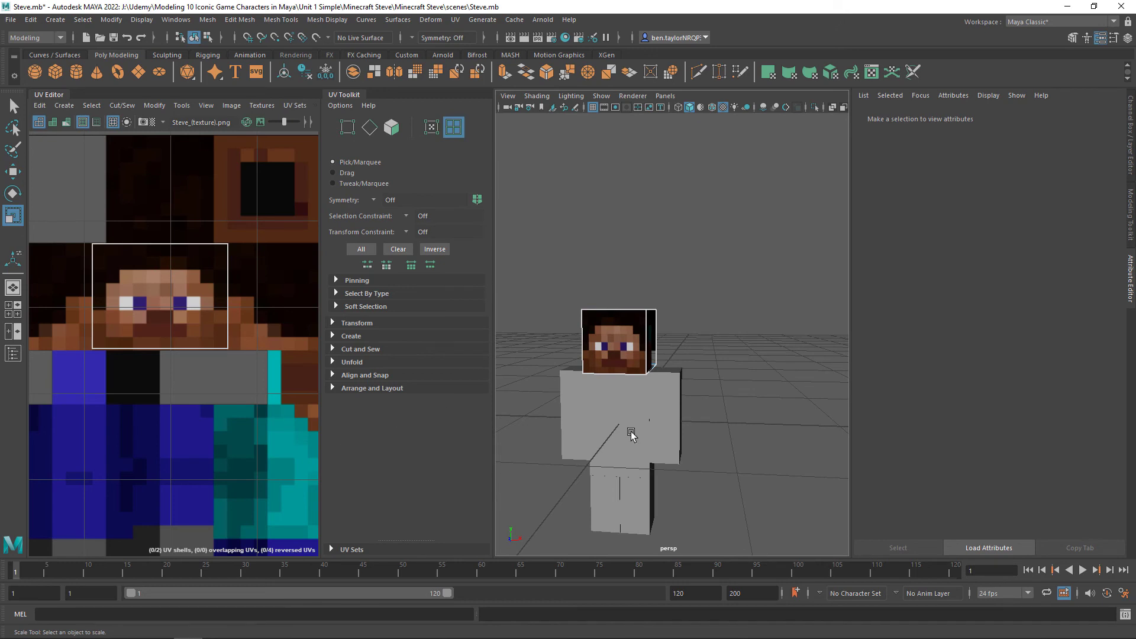
Examine the projection axis settings in the Planar Mapping options and close them without projecting
click(68, 106)
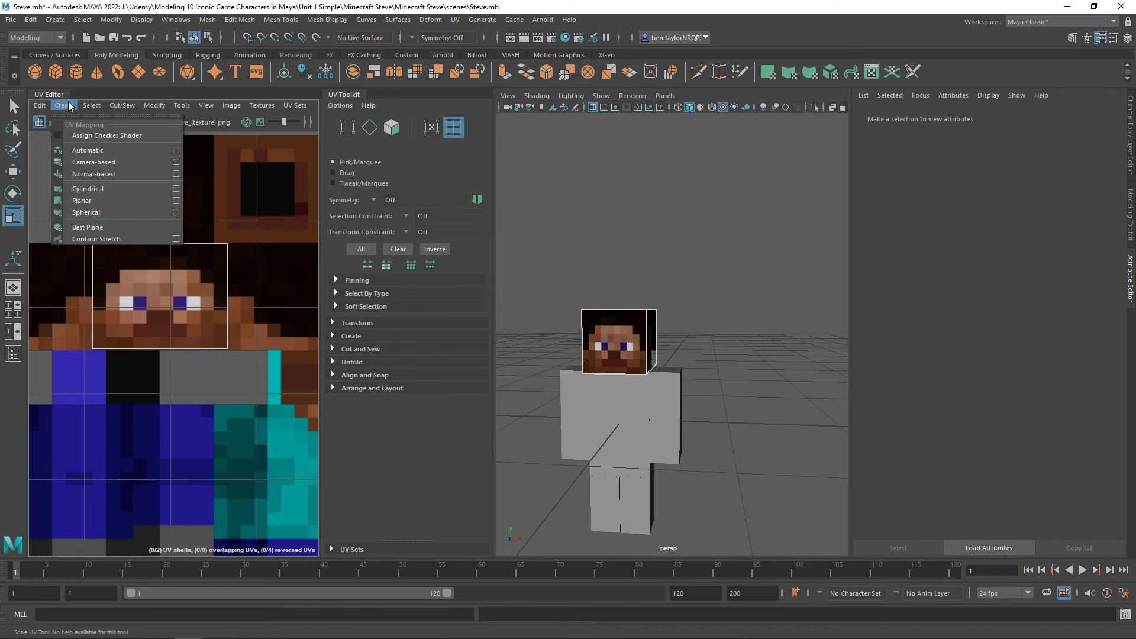
click(176, 200)
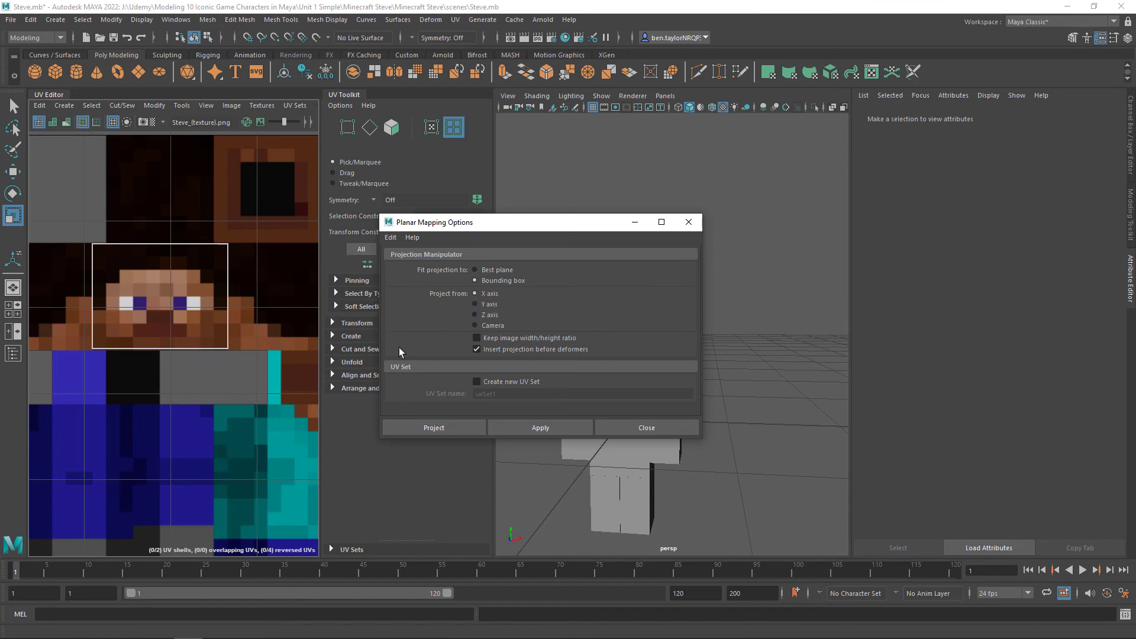
click(689, 221)
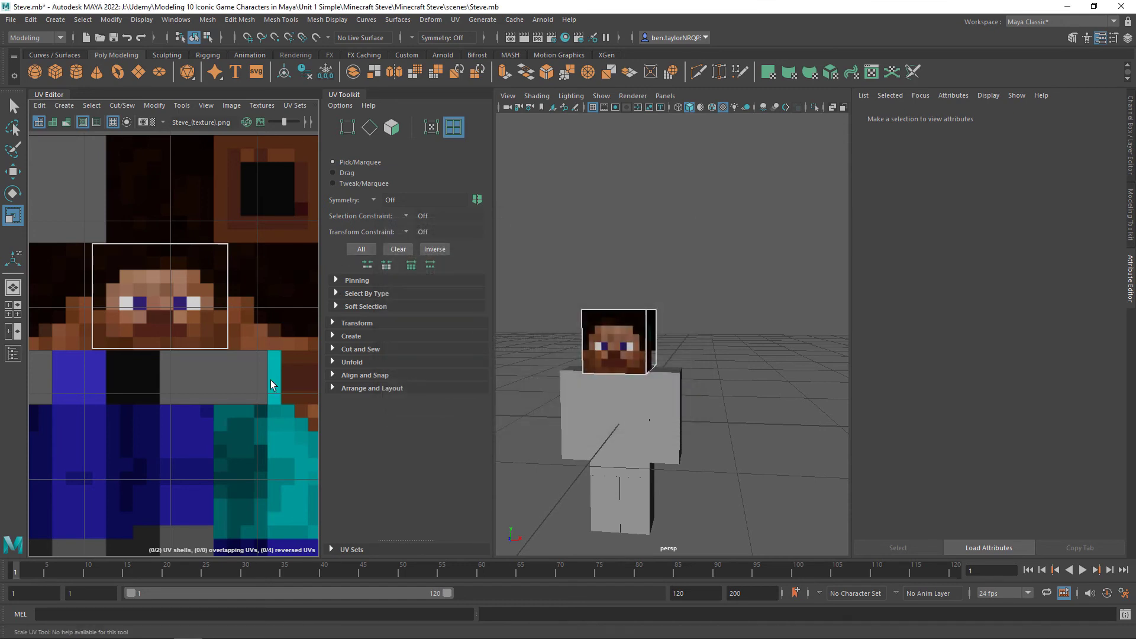
scroll(175, 421, down, 3)
alt+middle_drag(235, 390, 132, 330)
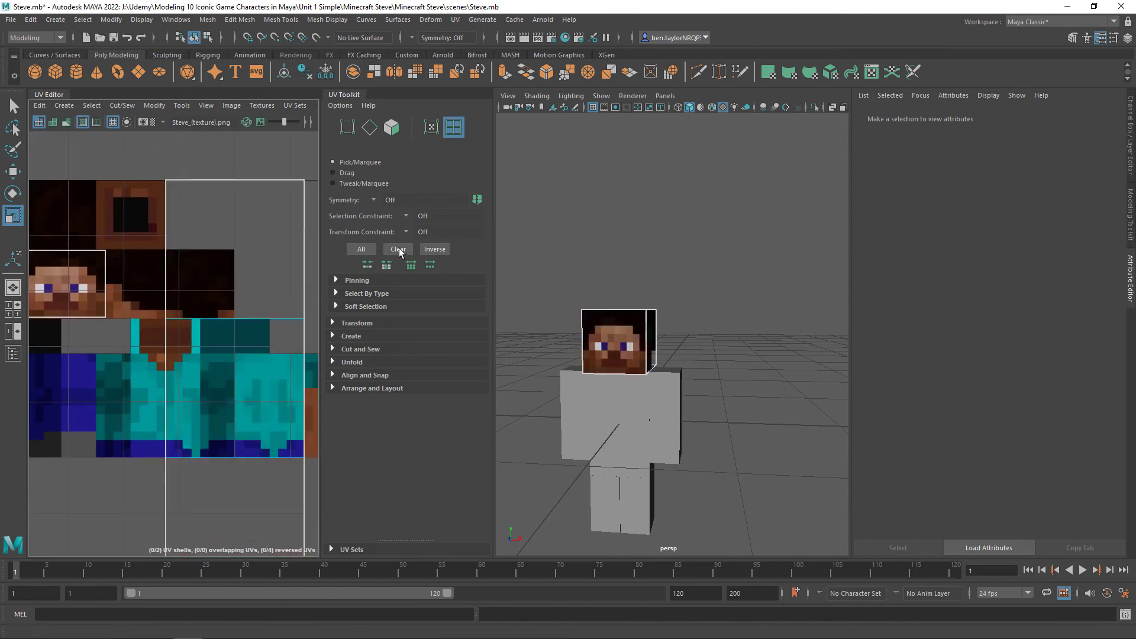
click(237, 476)
alt+middle_drag(170, 389, 224, 386)
scroll(223, 387, down, 3)
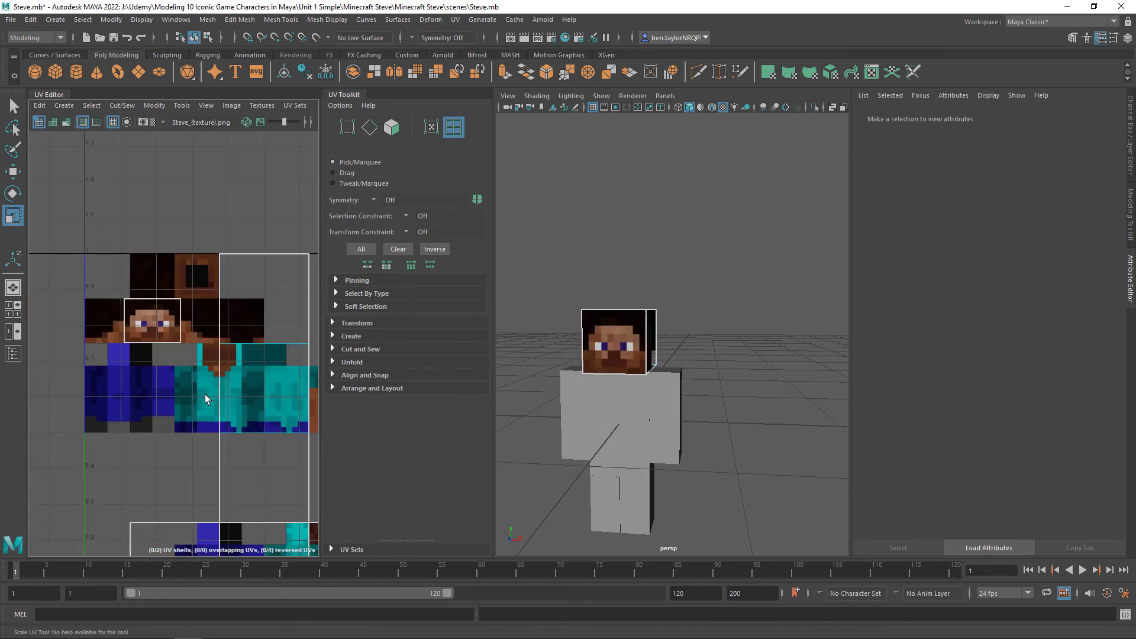